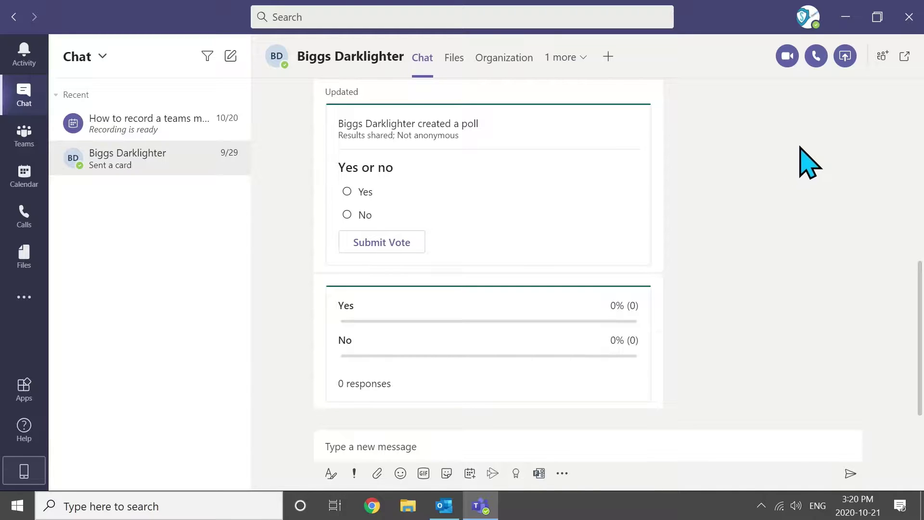
Start a video call with the contact, mute the speakers, and answer with video
click(787, 56)
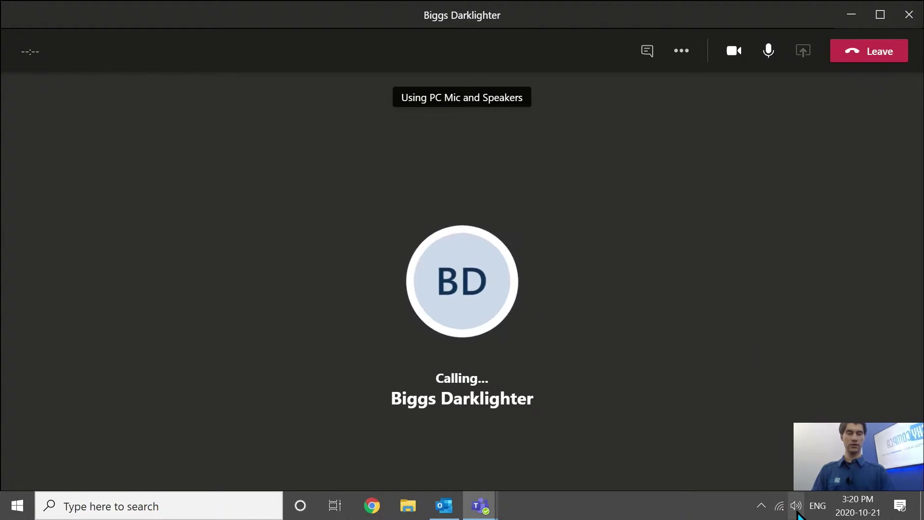
click(795, 506)
click(688, 471)
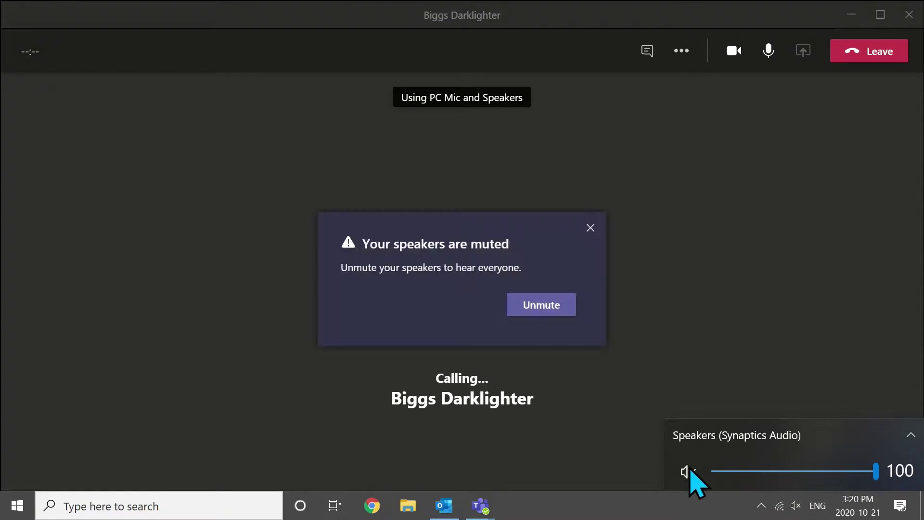
click(590, 228)
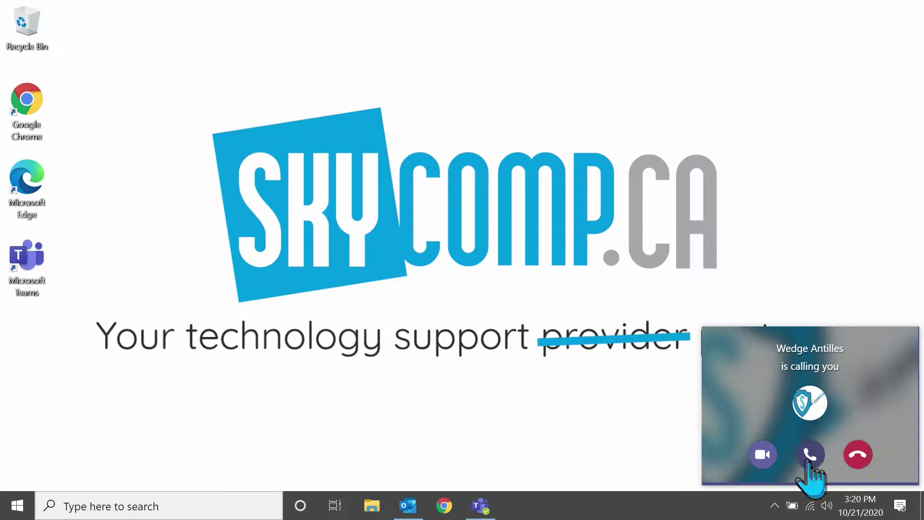
click(770, 457)
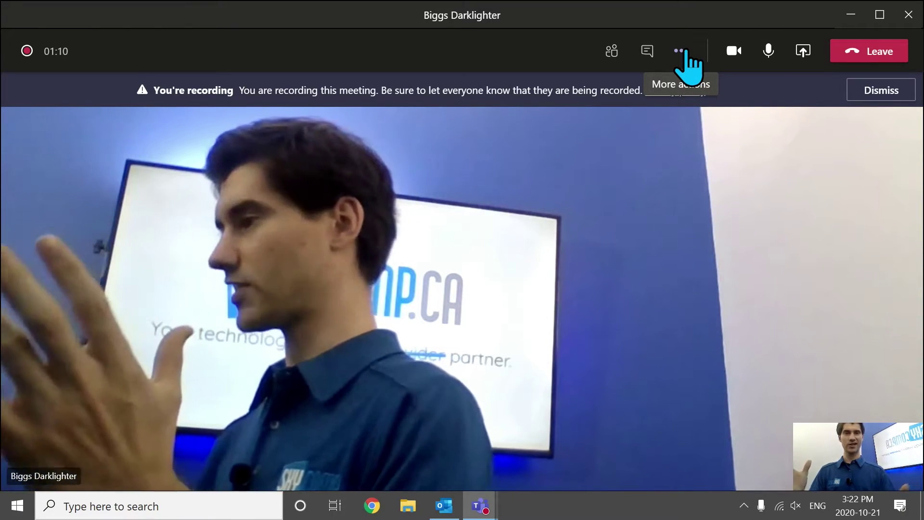
Stop recording the call from More actions and confirm Stop
click(686, 53)
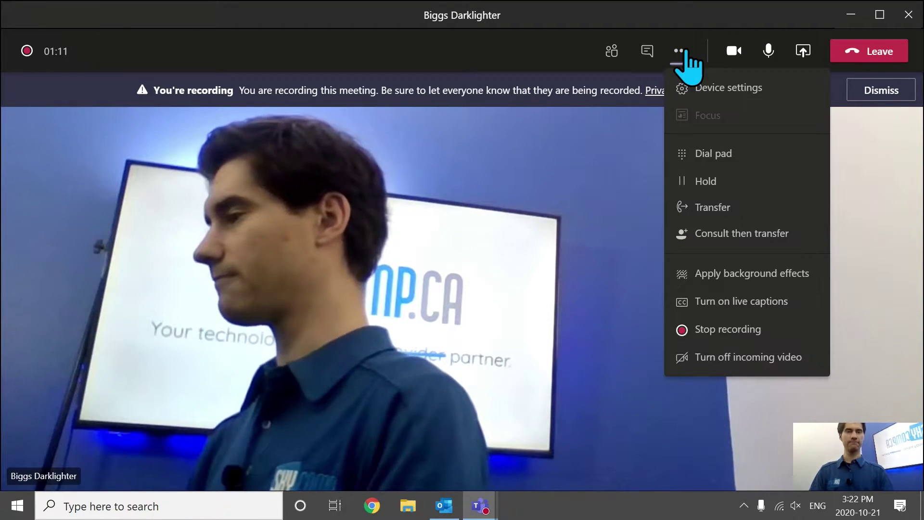
click(711, 331)
click(553, 277)
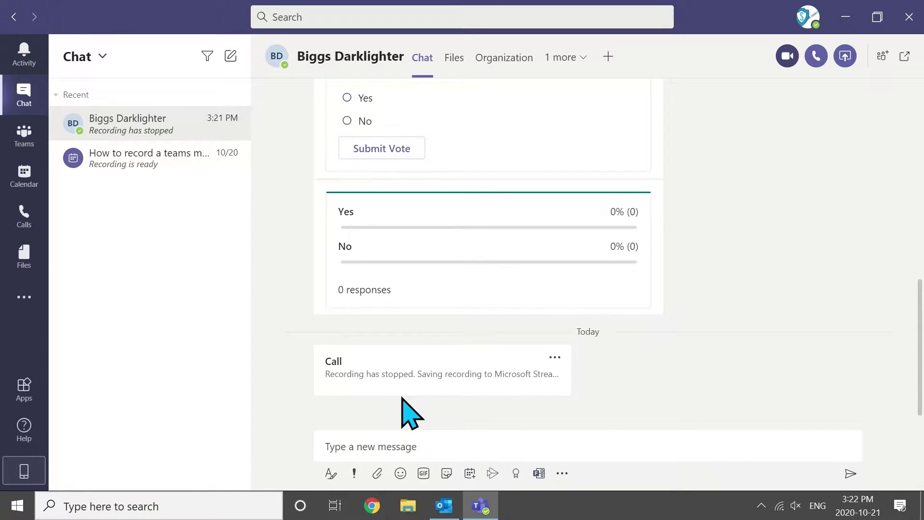
View the saving call recording's More options list in the chat, then close it
click(556, 358)
click(670, 367)
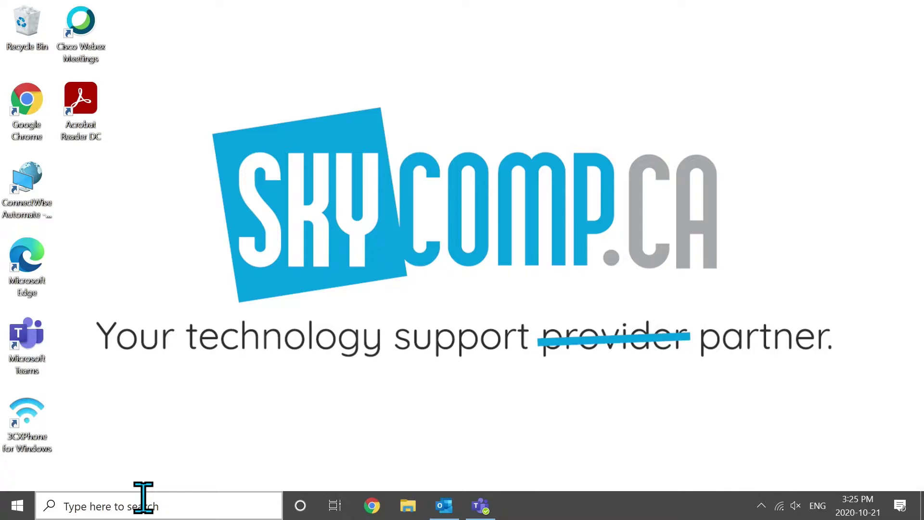
Search the PC for 'video' and launch Video editor from Best match
click(142, 505)
text(video)
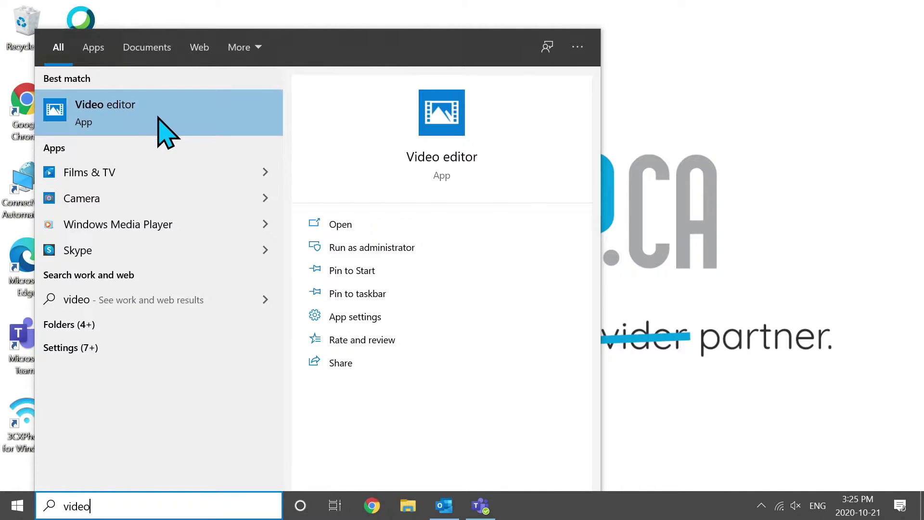
click(164, 130)
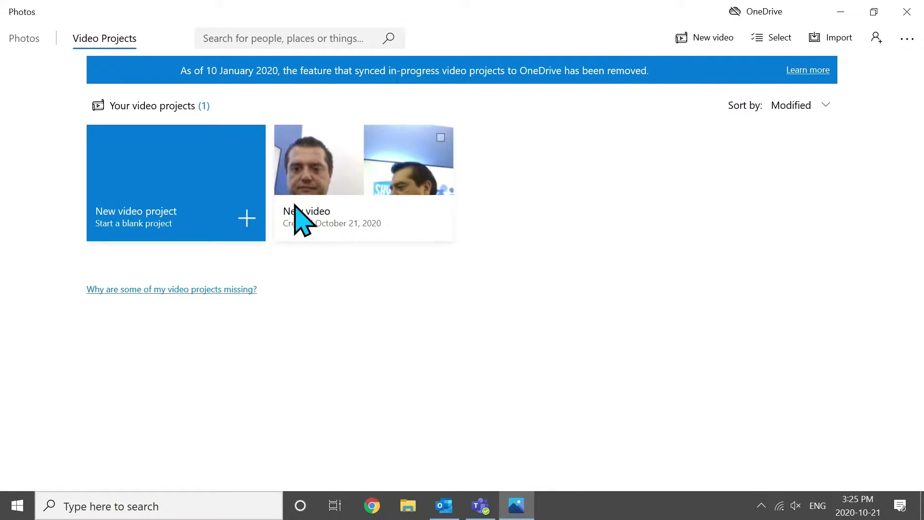
Create a blank new video project and name it Meeting
click(242, 212)
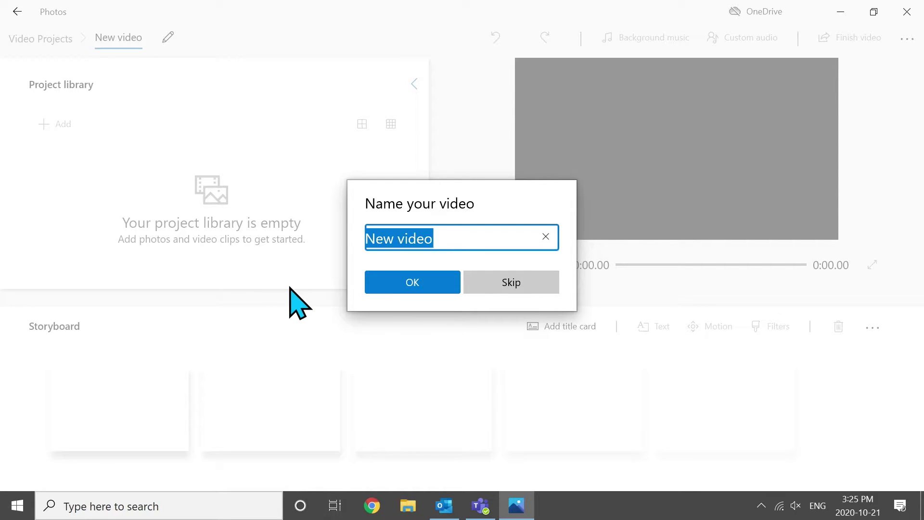
key(BackSpace)
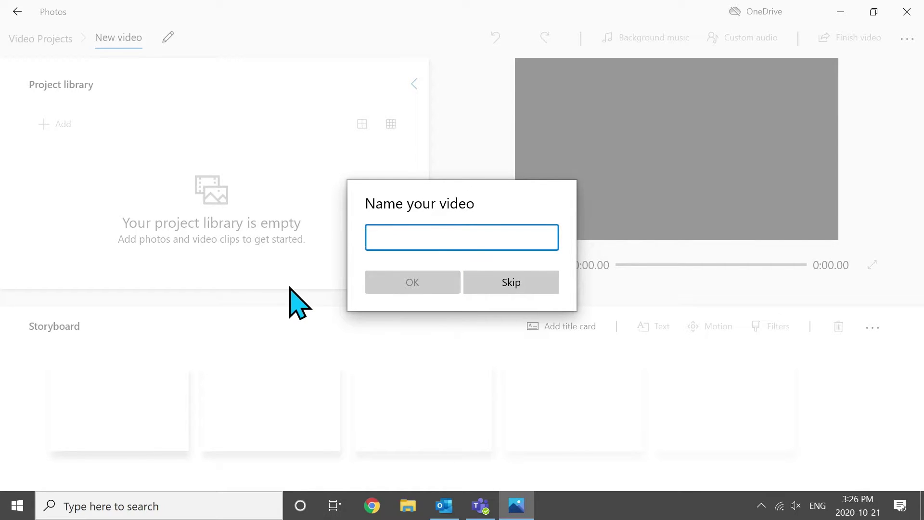
text(Meeting)
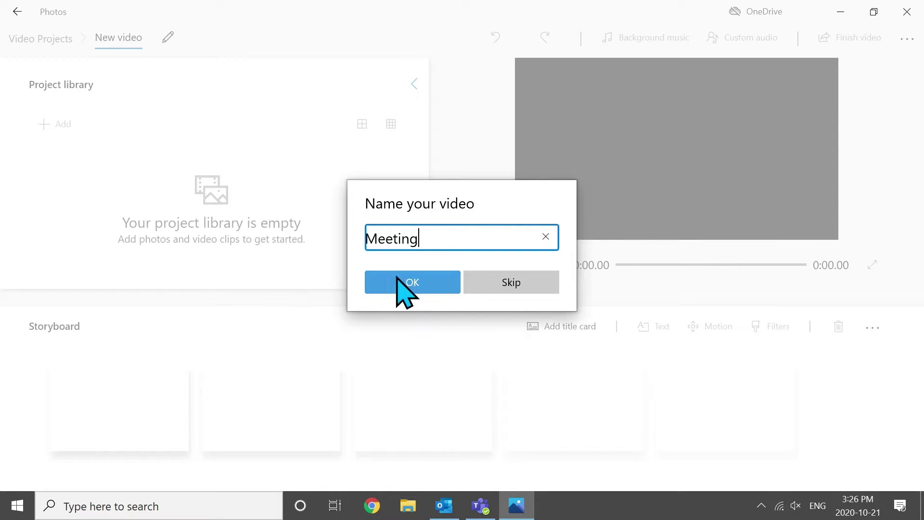
click(419, 281)
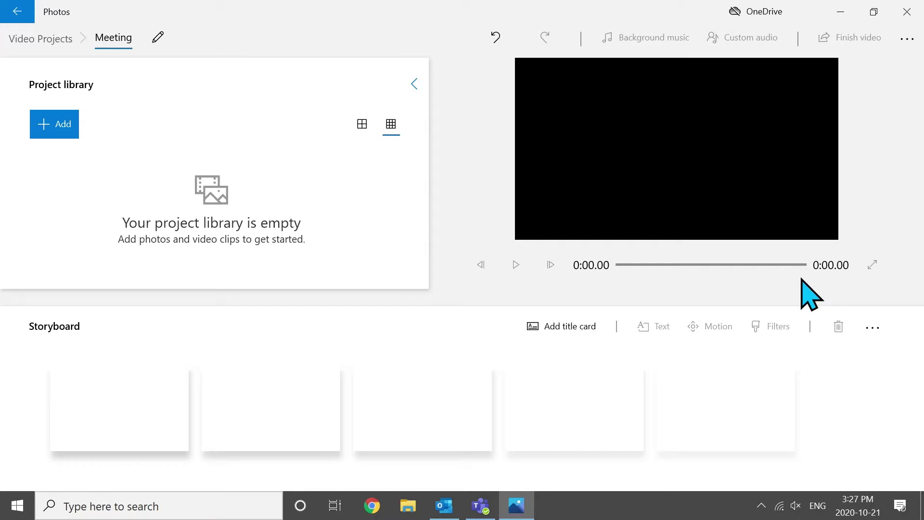
Minimise the video editor, return to the Teams chat, and open the call recording's options
click(840, 12)
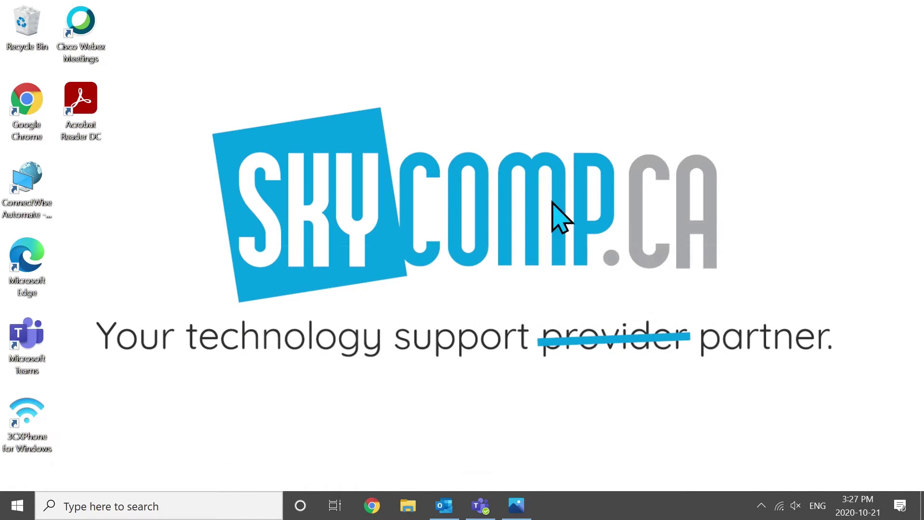
click(469, 513)
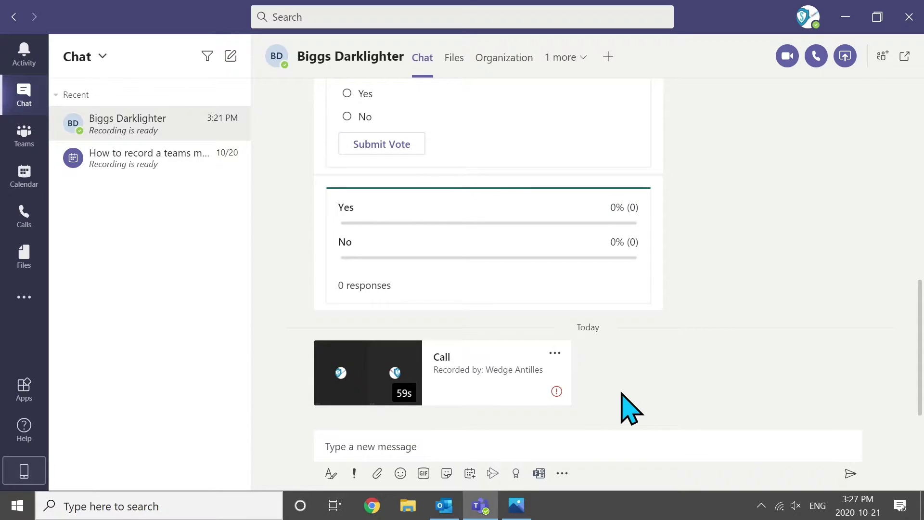
mouse_move(554, 391)
click(554, 351)
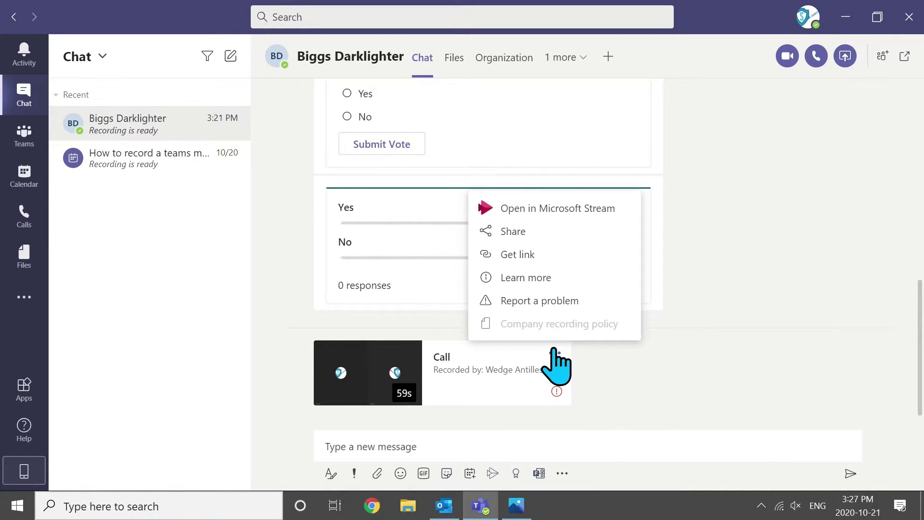
Open the recording in Microsoft Stream in a maximised browser and download it as .mp4
click(589, 209)
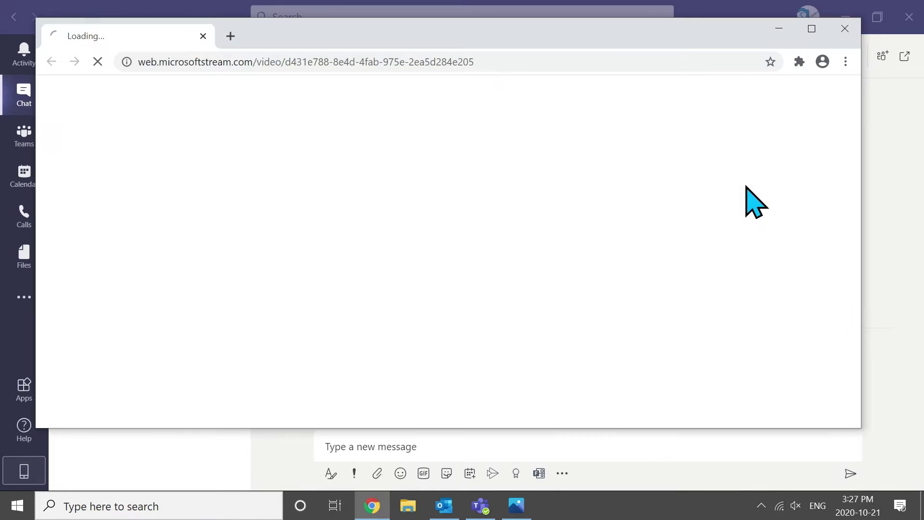
click(811, 29)
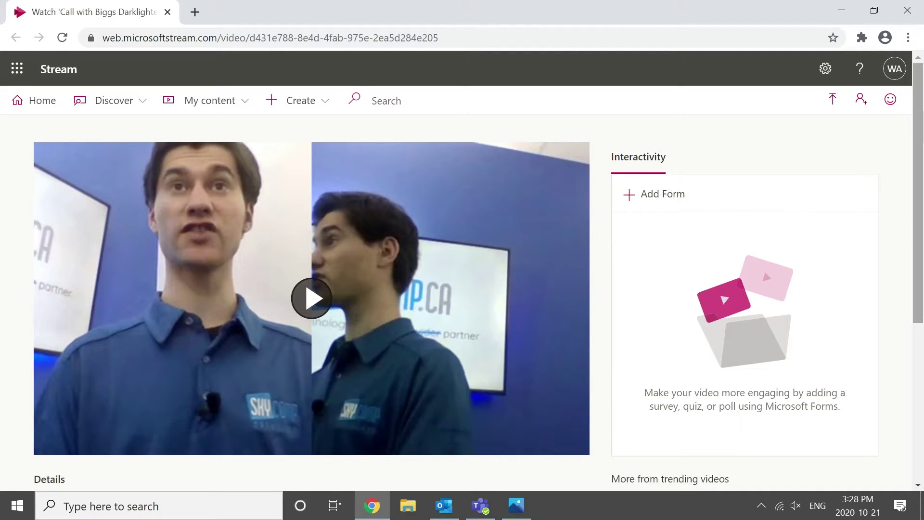
drag(920, 105, 920, 286)
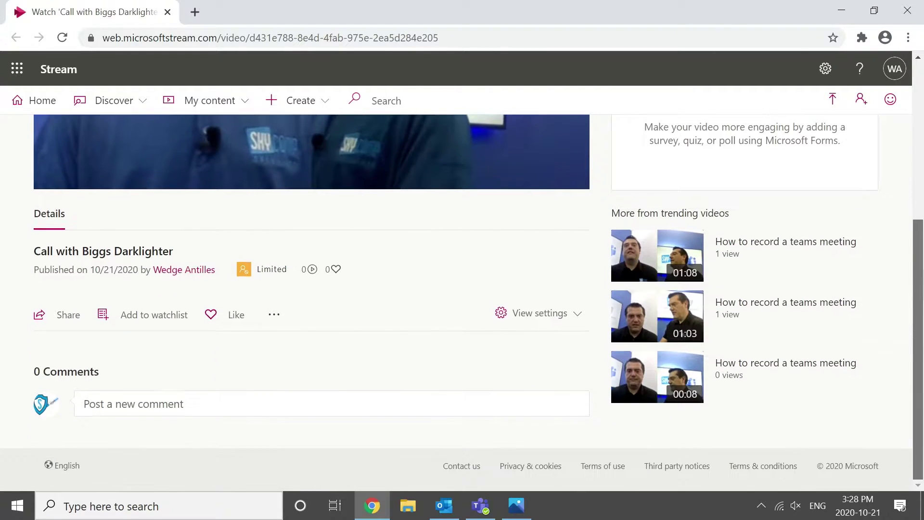
click(273, 315)
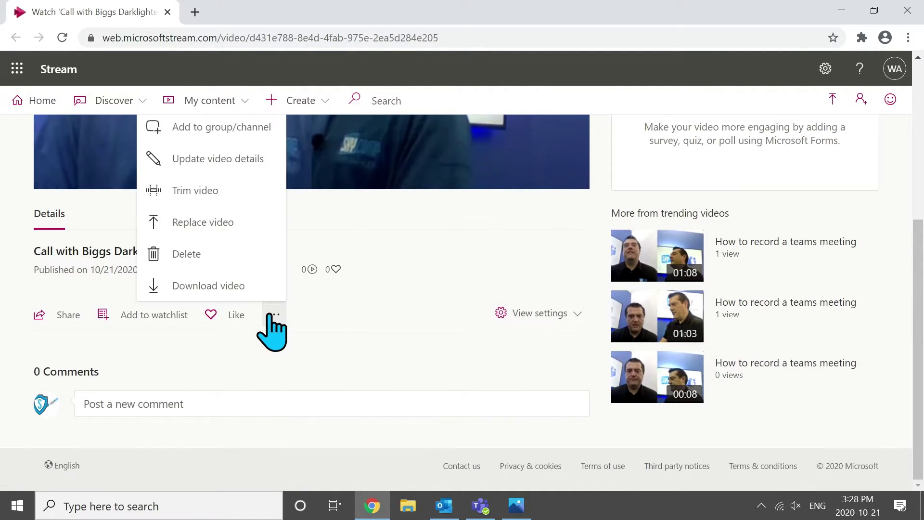
click(221, 287)
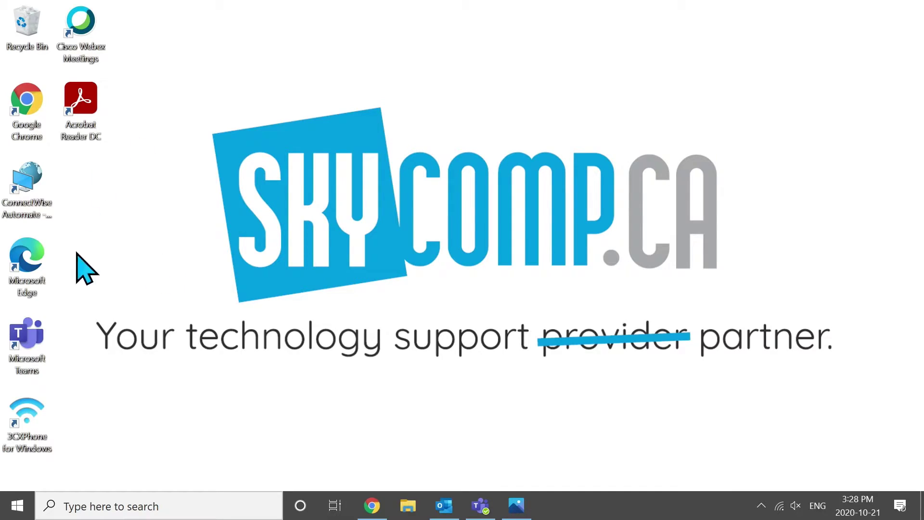
Create a new folder named Meeting_Video_Project inside Videos
click(396, 499)
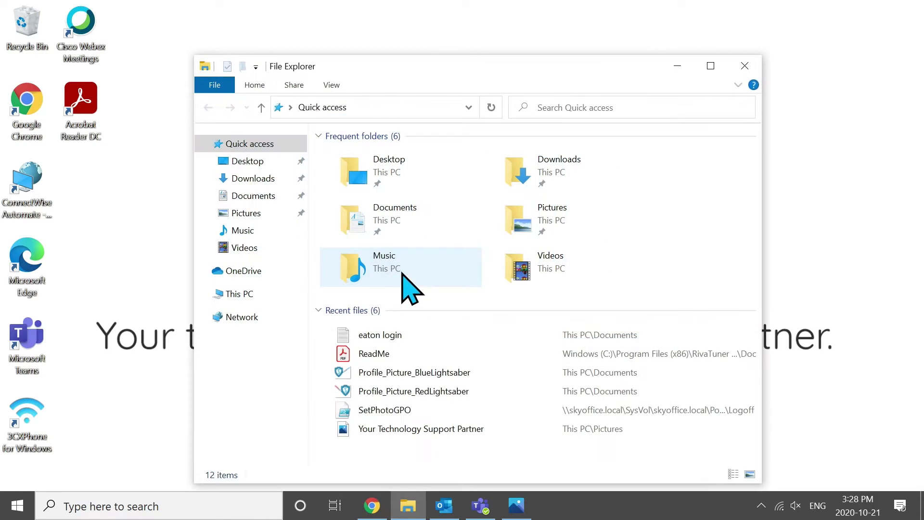
click(260, 255)
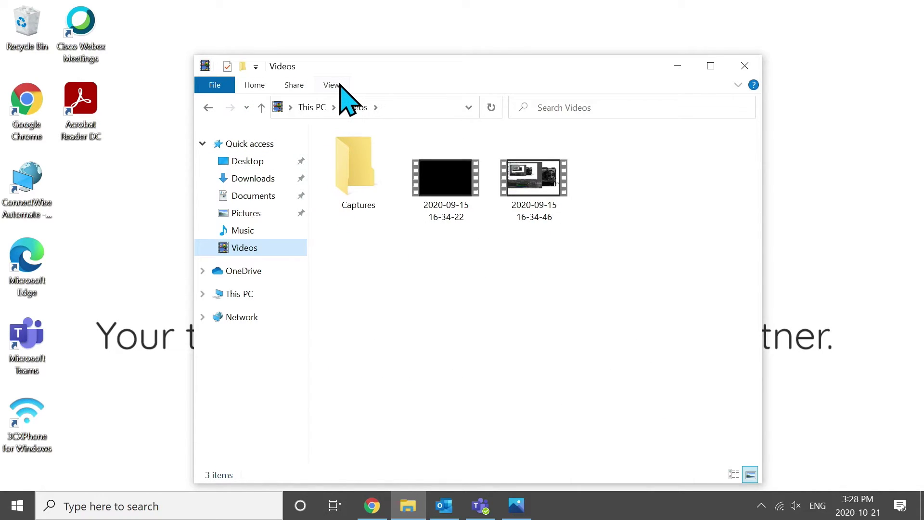
click(403, 300)
right_click(403, 300)
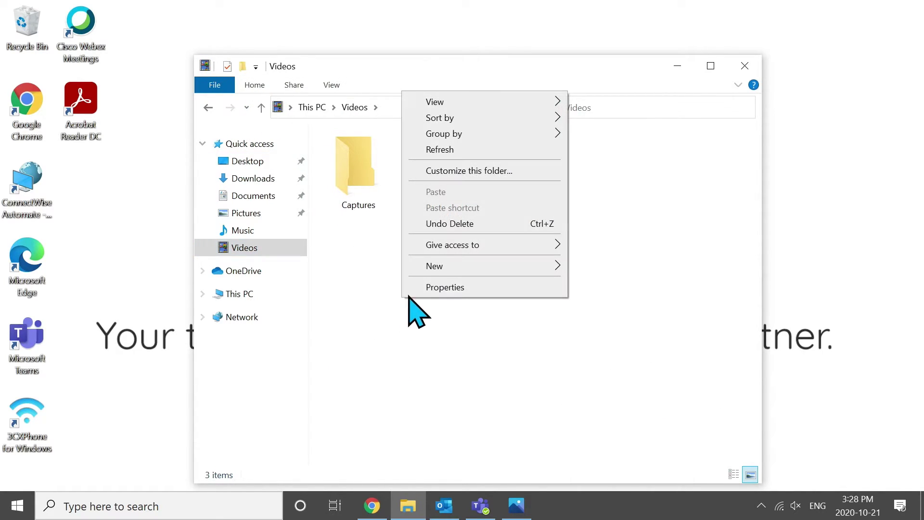
mouse_move(454, 268)
click(604, 268)
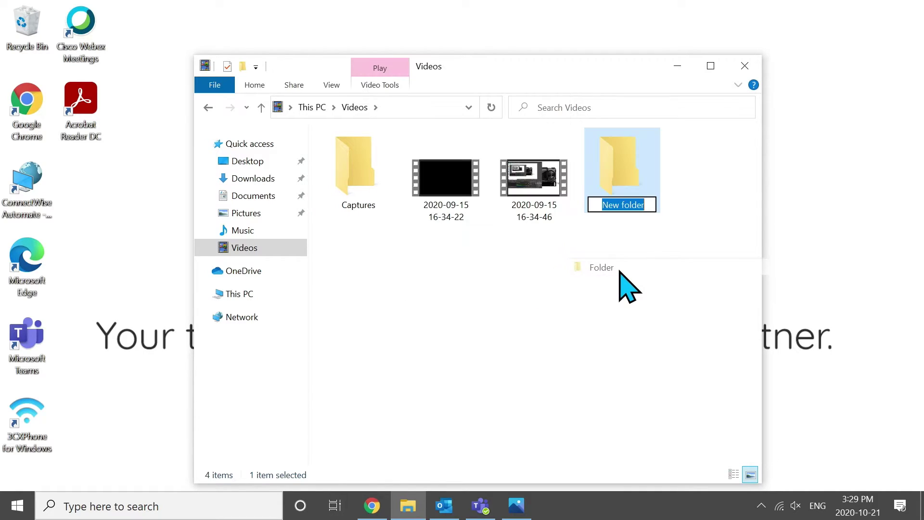
text(Mee)
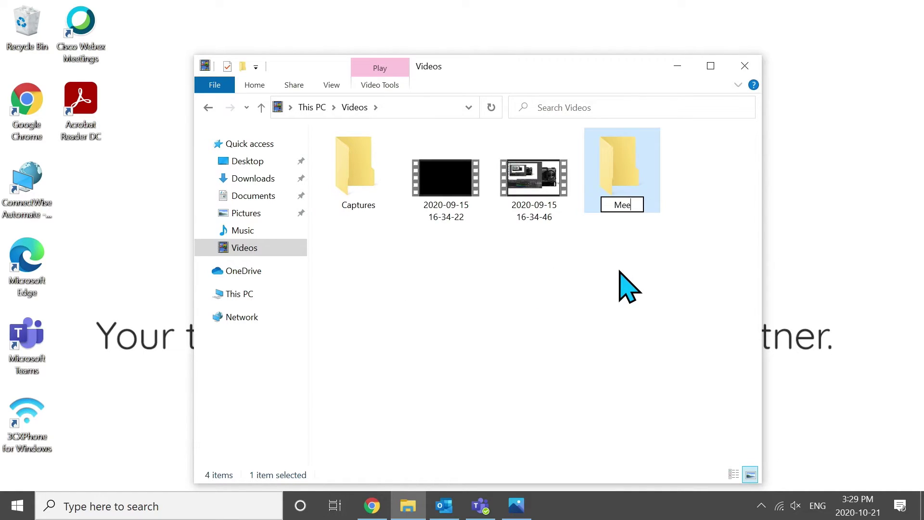
text(ting_Video)
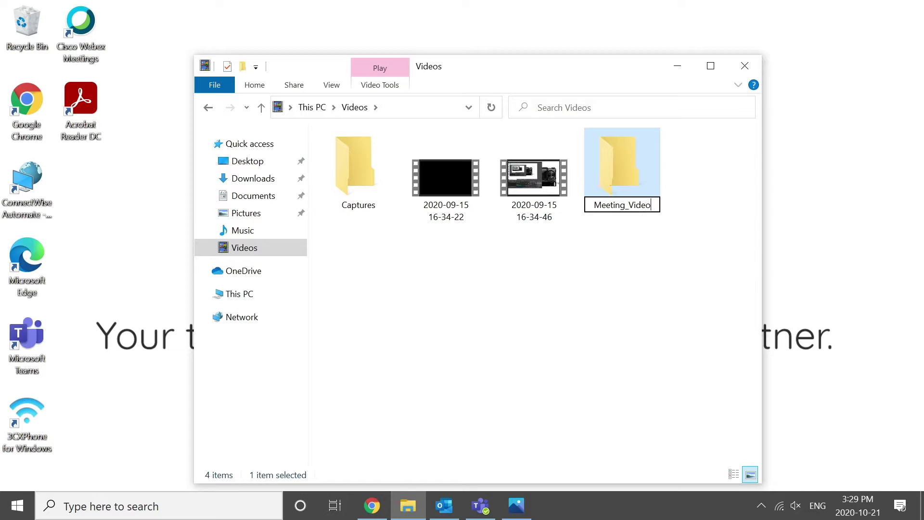
text(_Project)
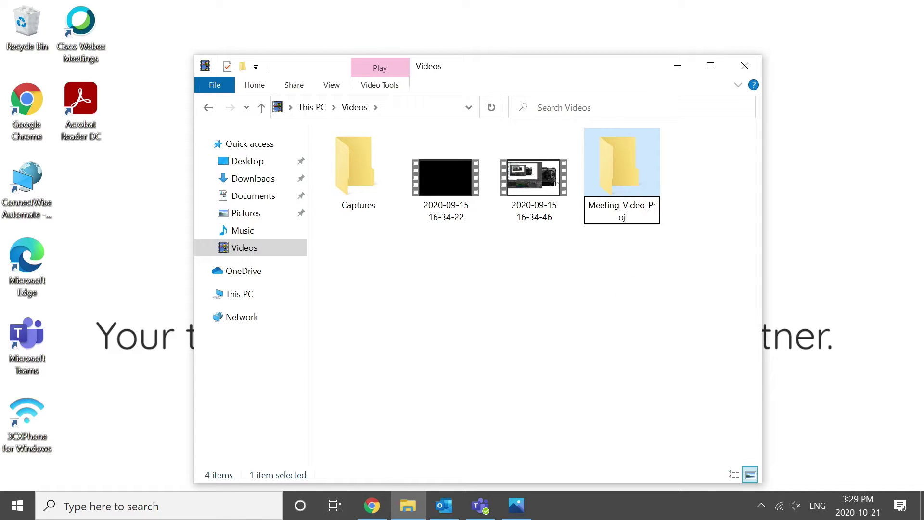
click(596, 310)
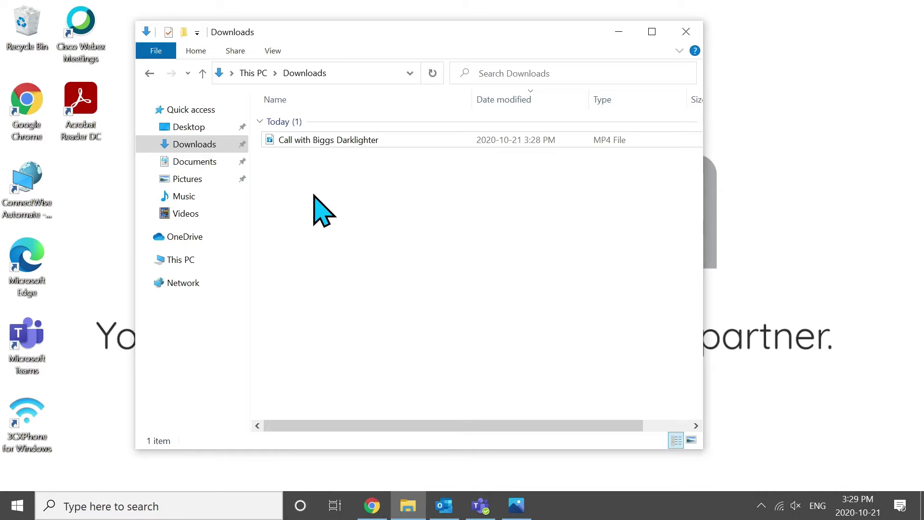
Copy the downloaded call recording into Meeting_Video_Project, then minimise File Explorer
right_click(320, 140)
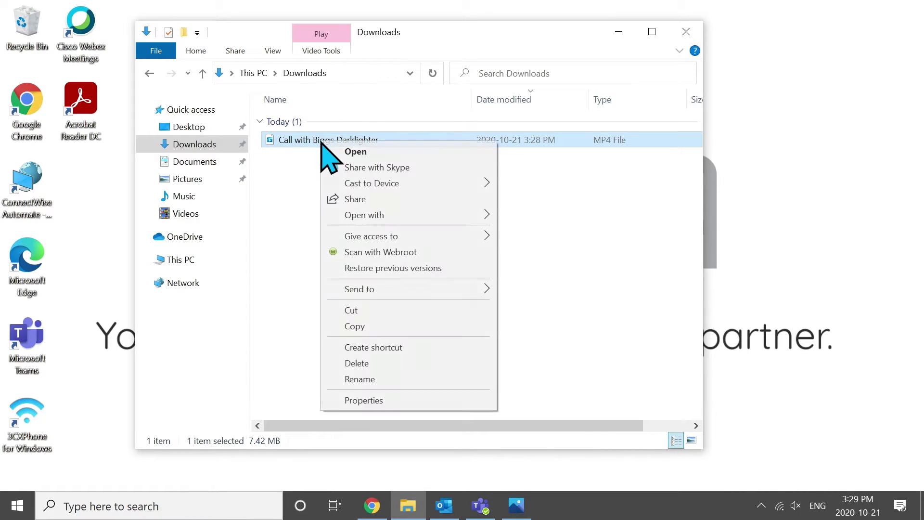
click(390, 327)
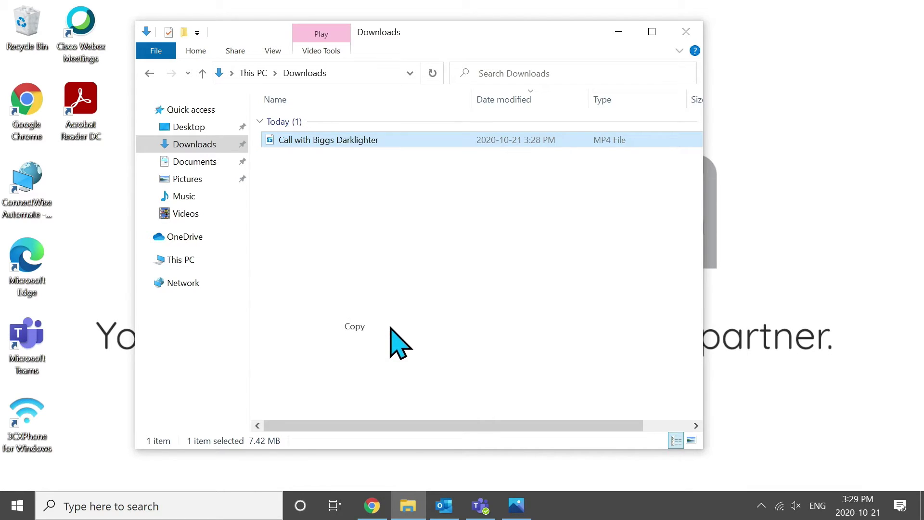
click(185, 214)
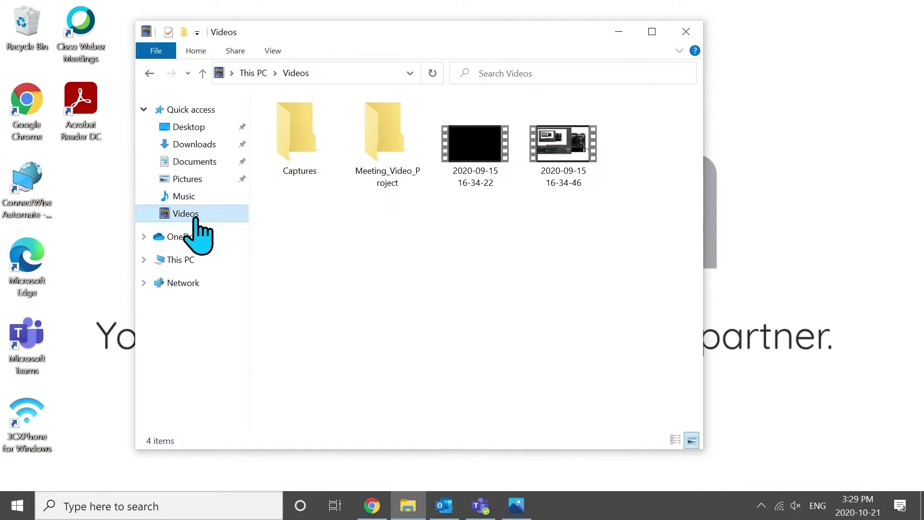
double_click(378, 166)
right_click(368, 172)
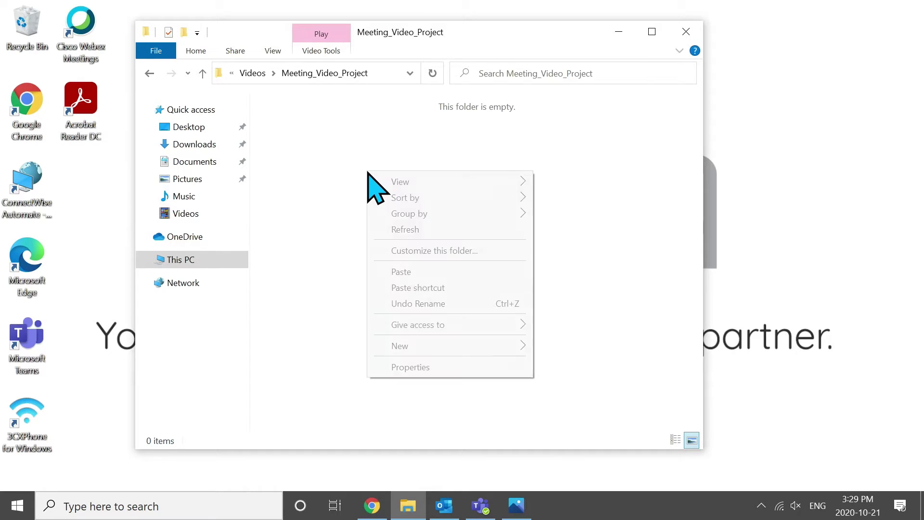
click(421, 271)
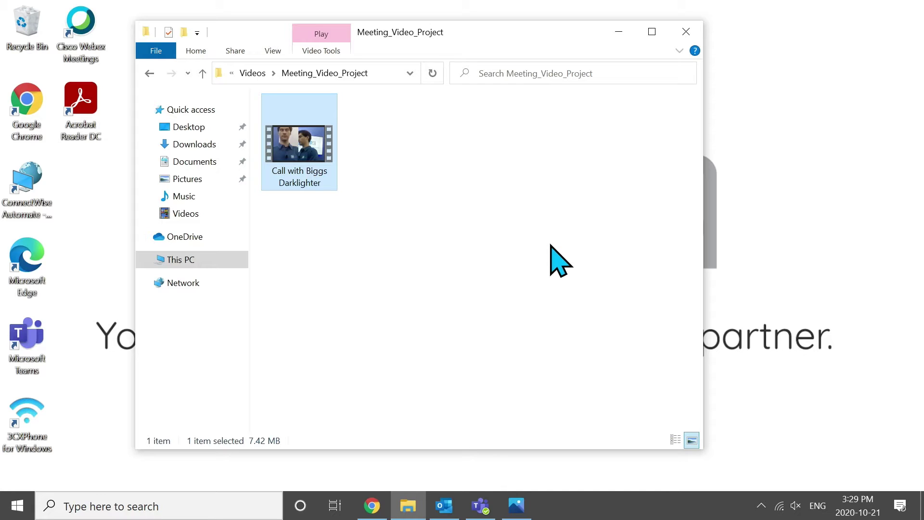
click(617, 32)
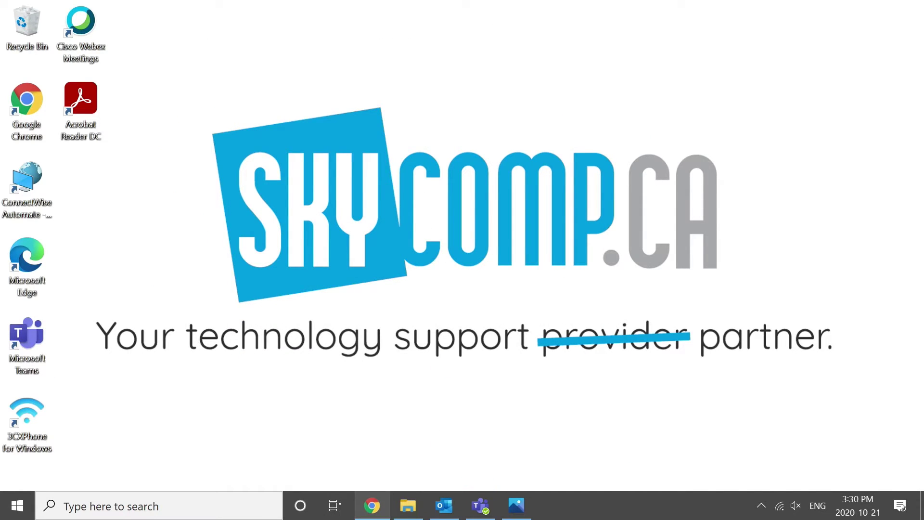
mouse_move(506, 501)
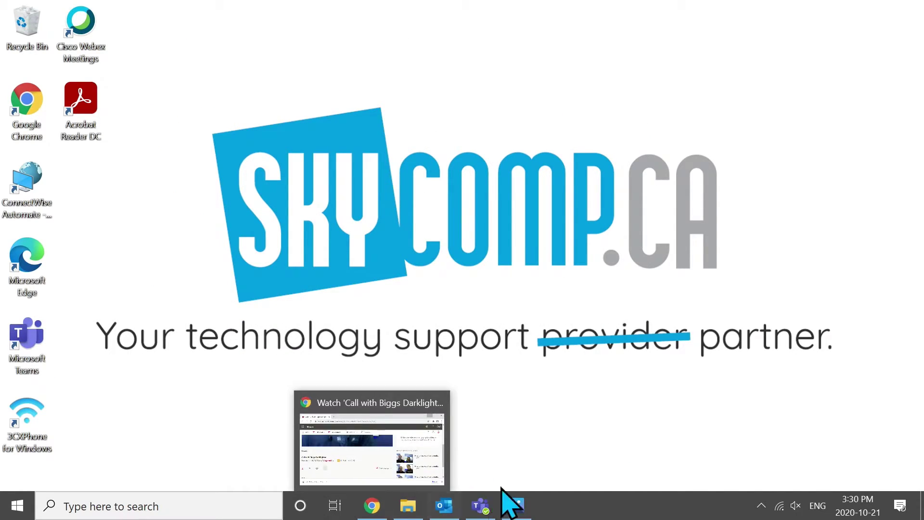
Import the call recording via Add > From this PC from Videos > Meeting_Video_Project
click(516, 508)
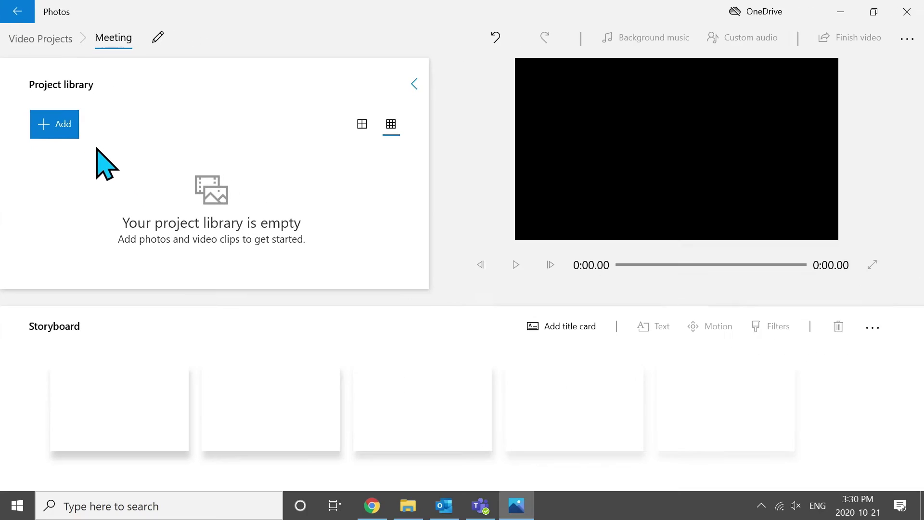
click(60, 118)
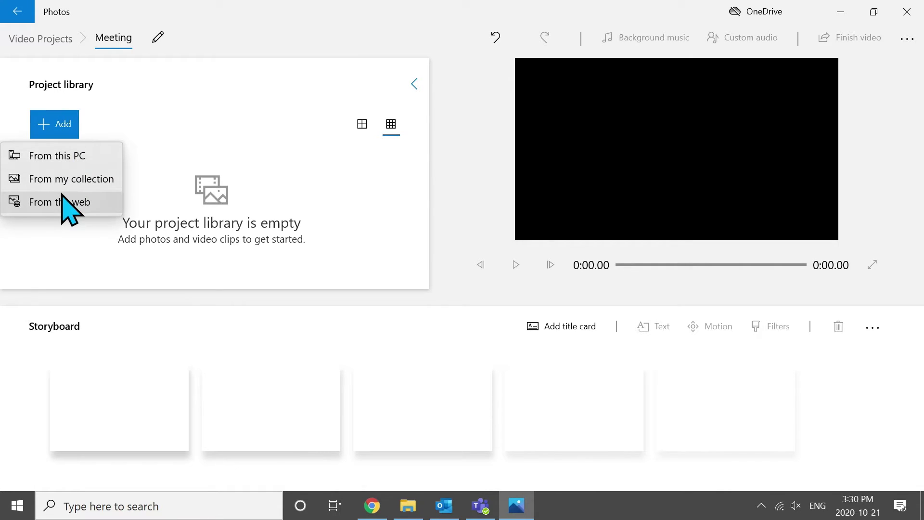
click(84, 156)
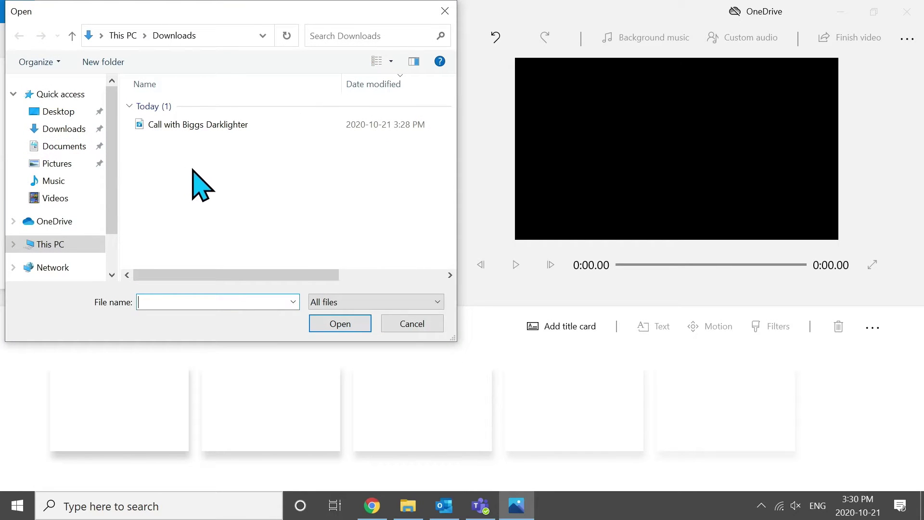
click(56, 198)
double_click(233, 126)
double_click(186, 135)
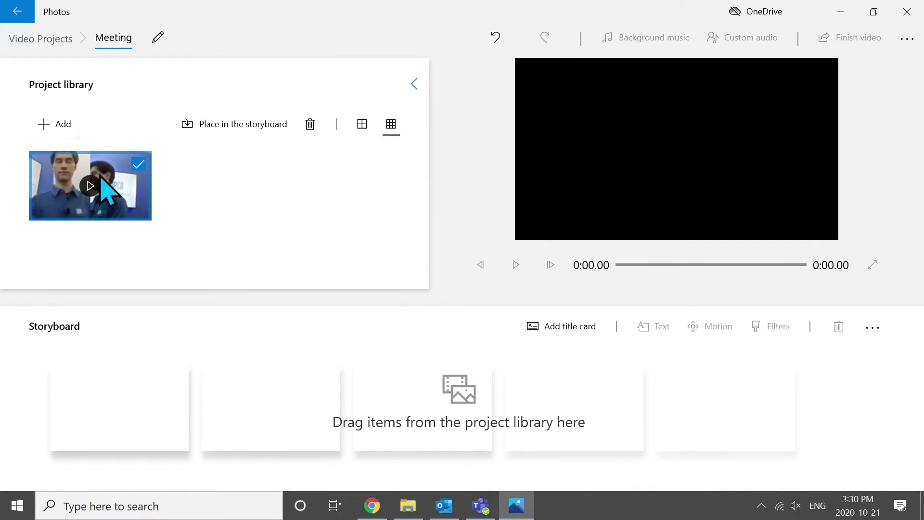
Place the recording on the storyboard as a 59.9-second clip and open it in Trim
drag(99, 190, 144, 216)
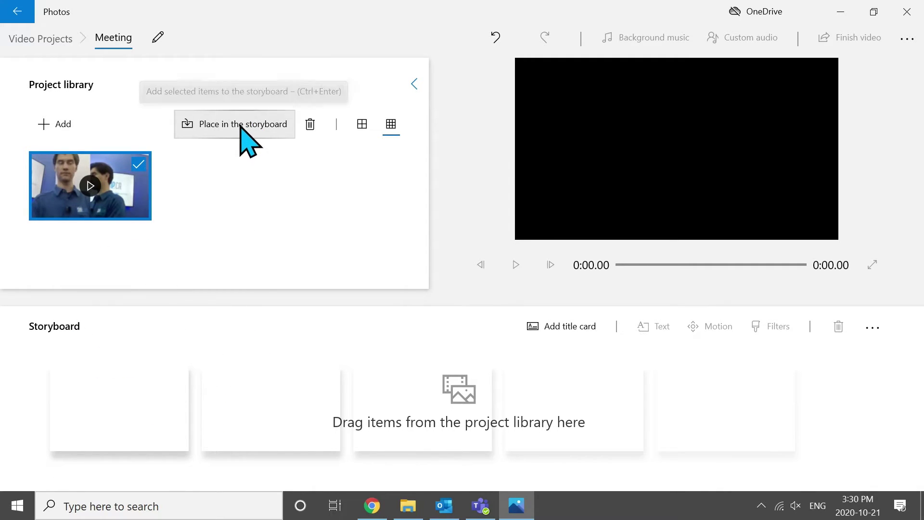
click(239, 127)
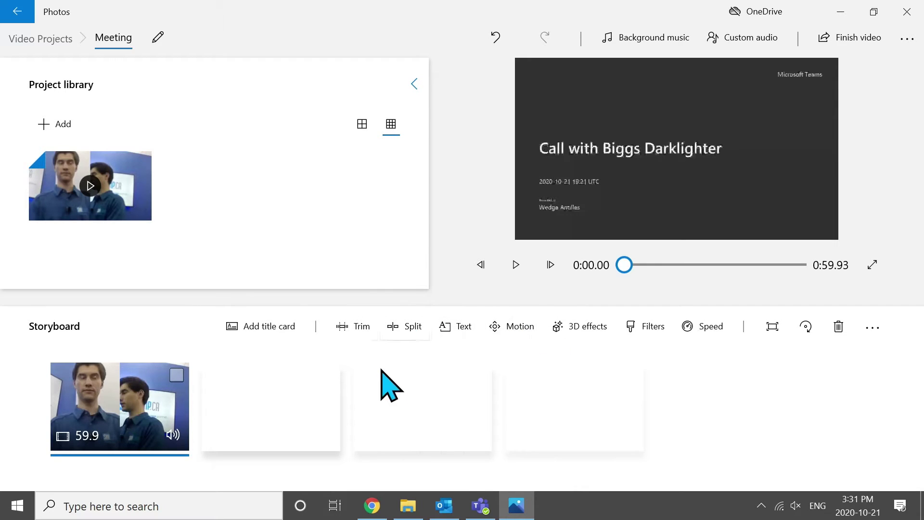
click(359, 327)
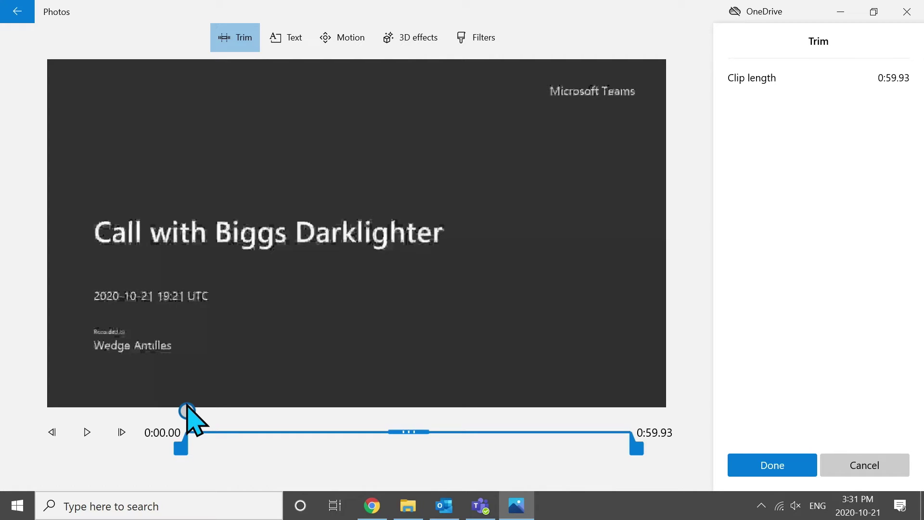
Trim the Meeting clip's start to 0:06.56, previewing frames to find the cut point
drag(187, 413, 270, 412)
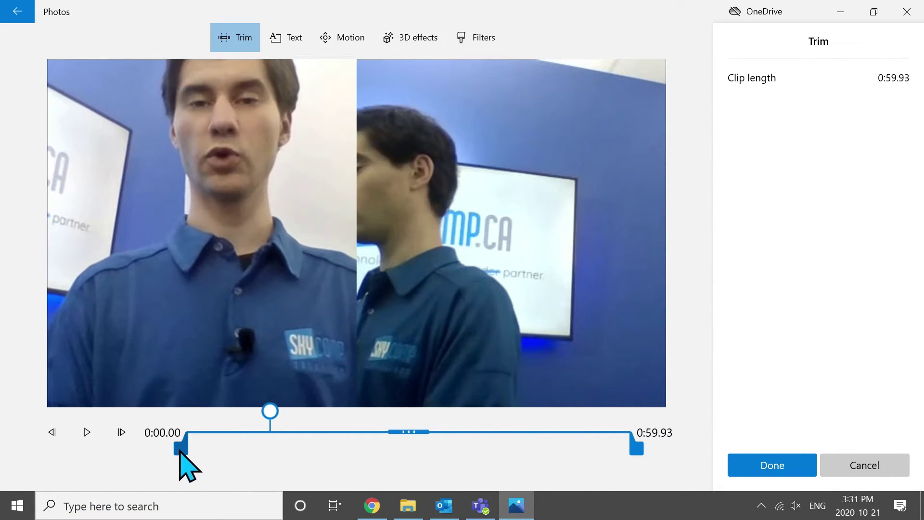
drag(180, 452, 218, 446)
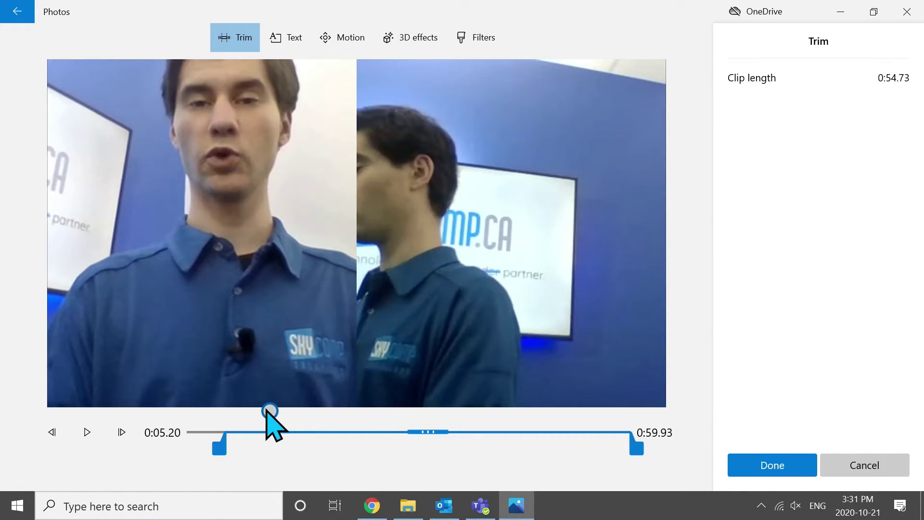
drag(264, 412, 226, 412)
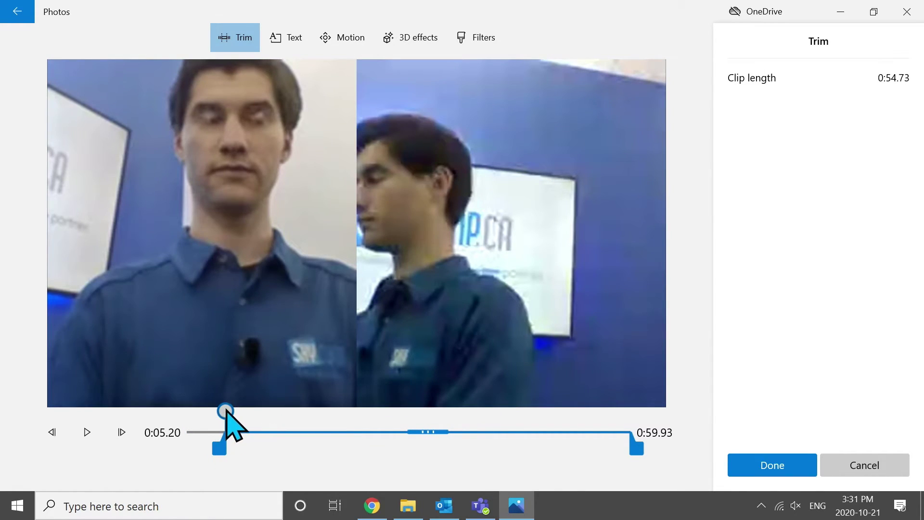
mouse_move(218, 449)
mouse_down()
mouse_move(231, 450)
mouse_move(204, 444)
mouse_up()
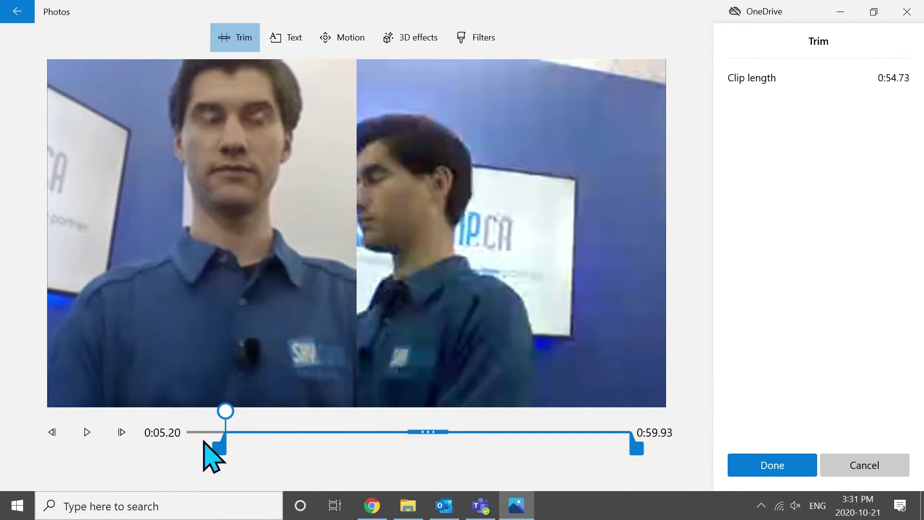
drag(230, 413, 260, 413)
drag(220, 447, 209, 445)
drag(254, 412, 231, 456)
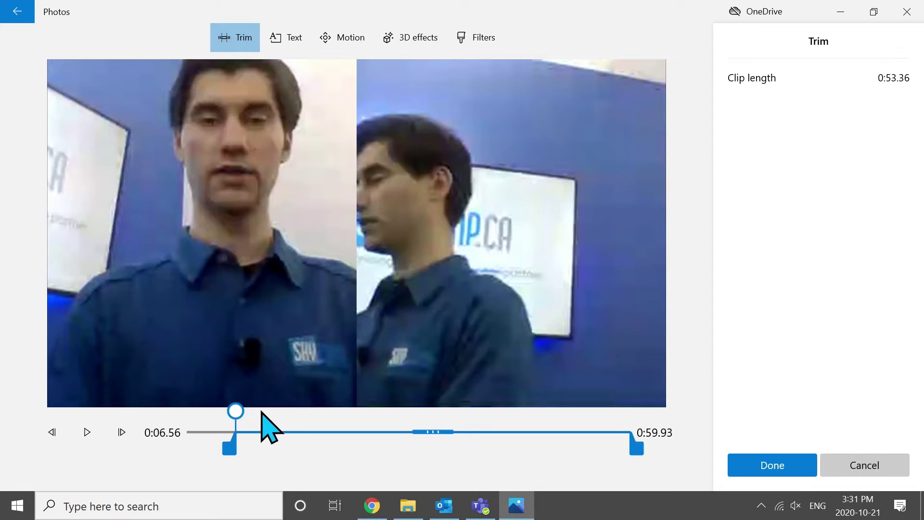
Trim the clip's end back to 0:51.10 and confirm the 44.53-second trim
drag(235, 411, 569, 437)
drag(637, 448, 579, 448)
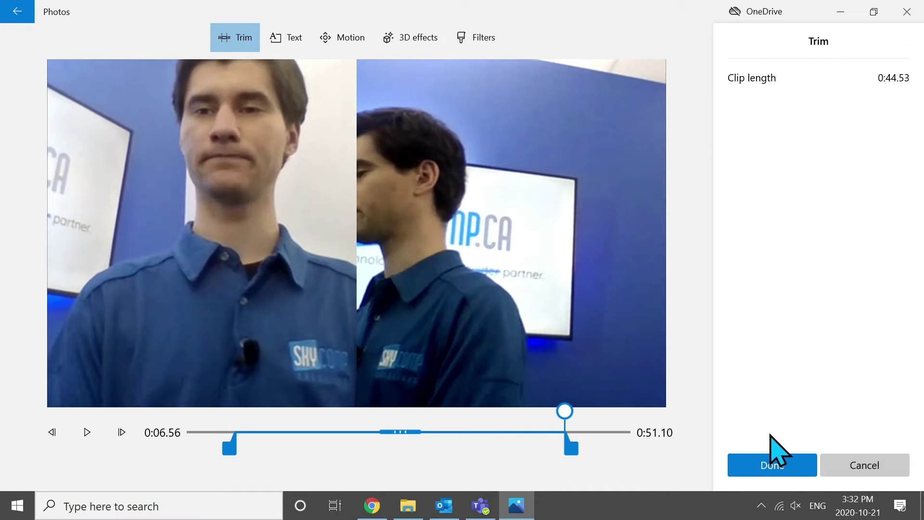
click(773, 464)
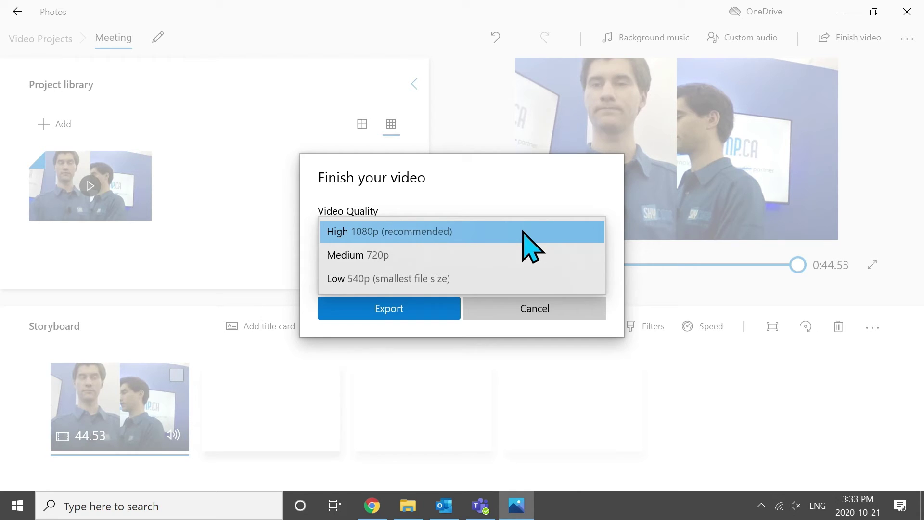
Keep the export video quality at High 1080p (recommended)
click(489, 233)
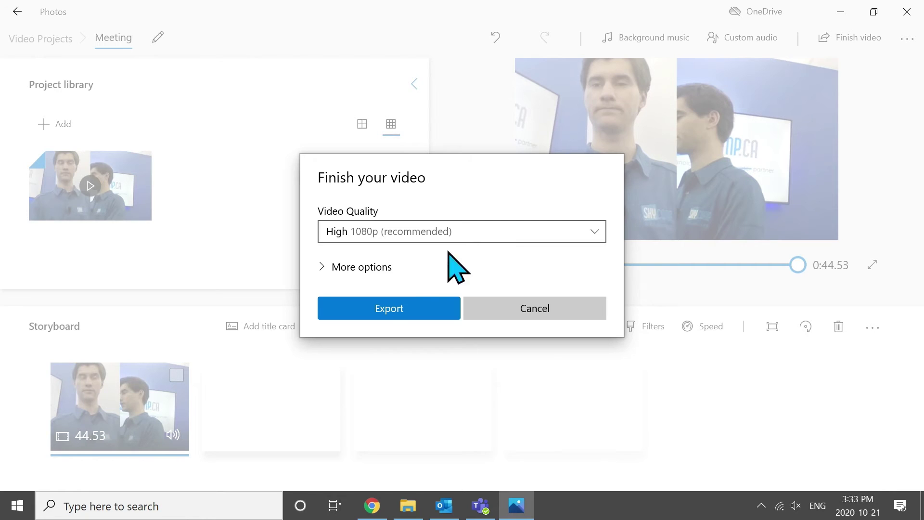
Export at 1080p with Use hardware-accelerated encoding left checked under More options
click(370, 267)
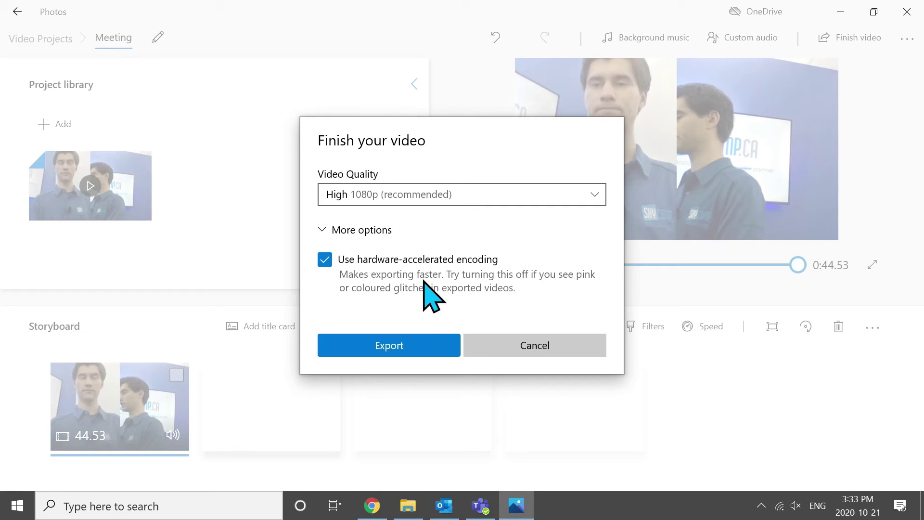
click(402, 351)
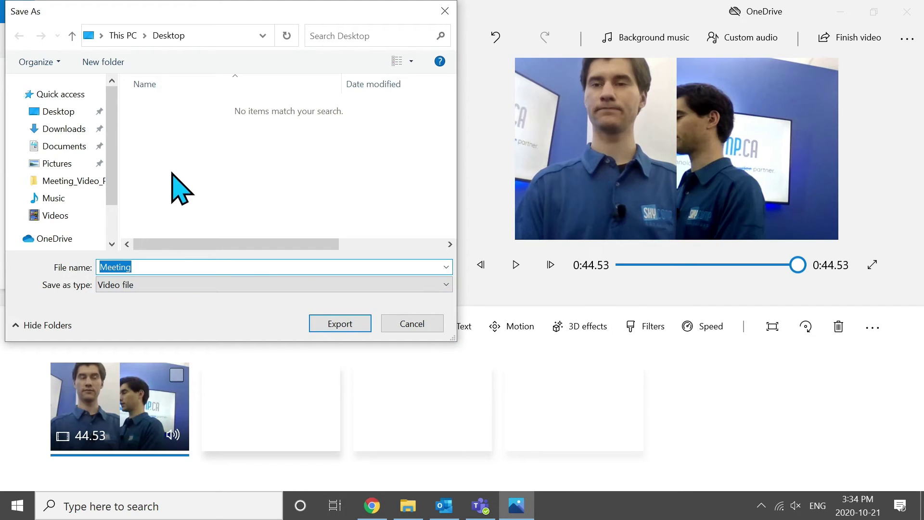
Export the video as Meeting_V1 into the Meeting_Video_Project folder
click(83, 180)
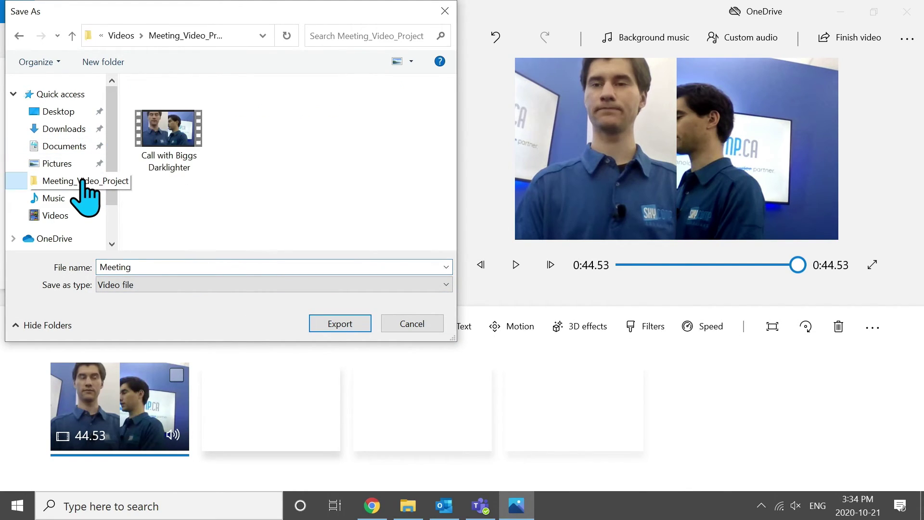
click(200, 262)
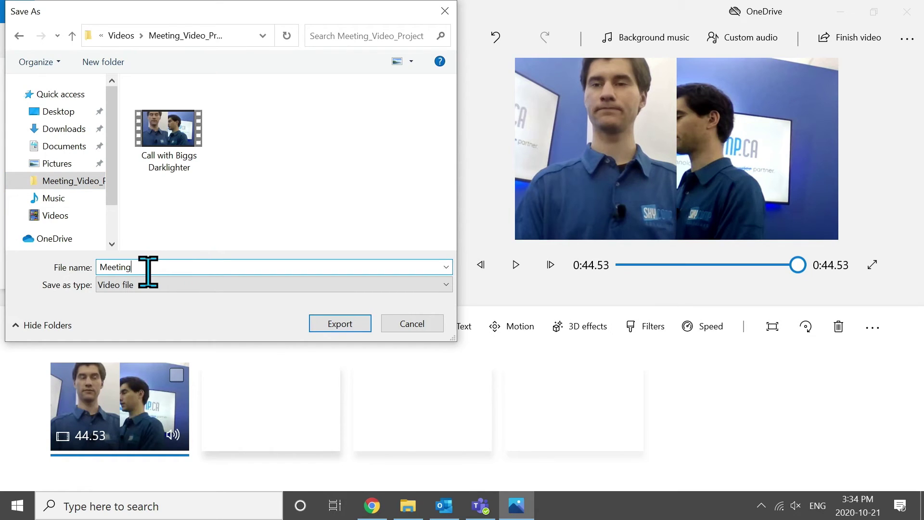
text(_V1)
click(344, 327)
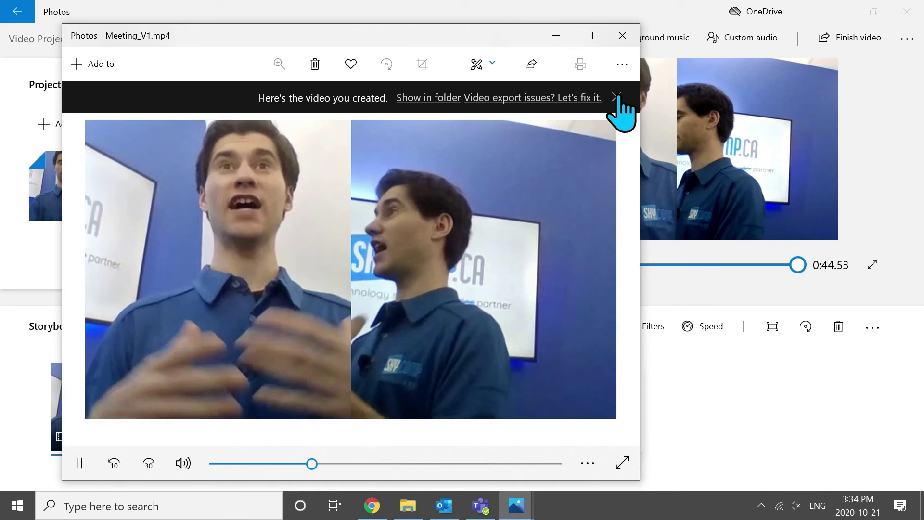
Close the exported video's preview and the editor, returning to the project folder
click(623, 35)
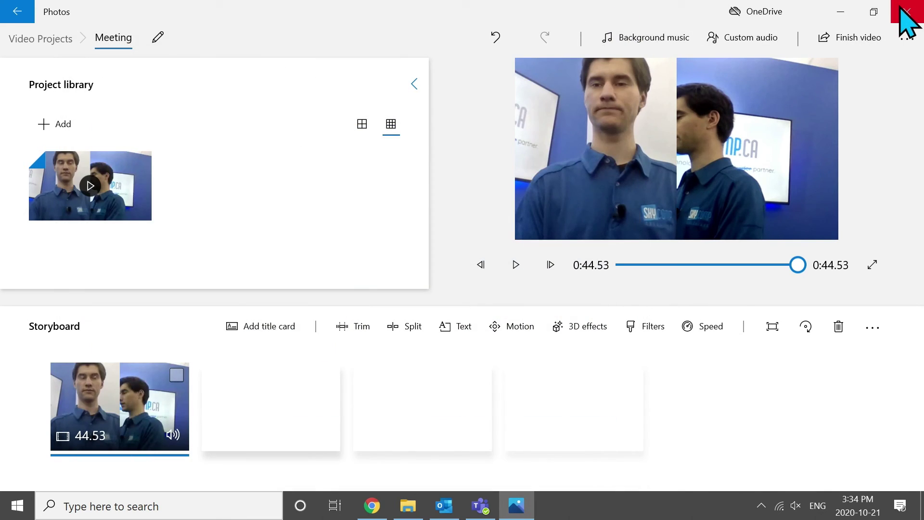
click(907, 13)
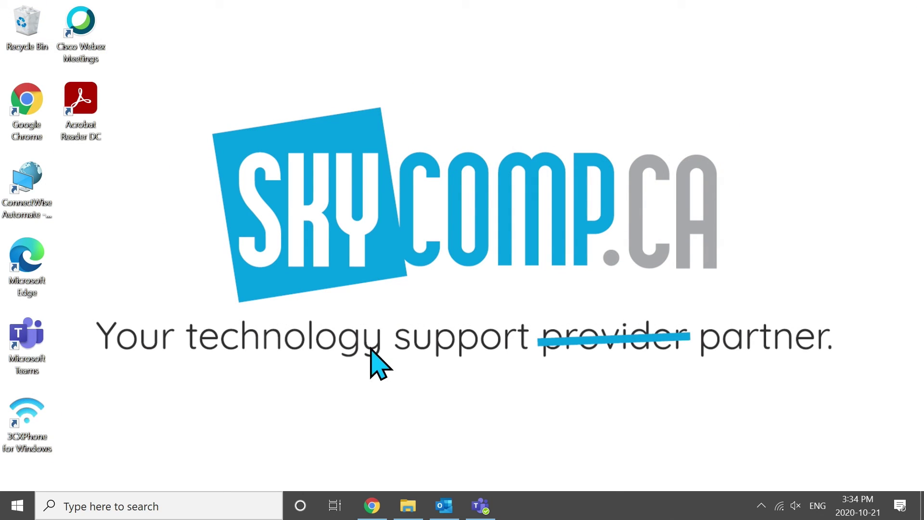
click(407, 505)
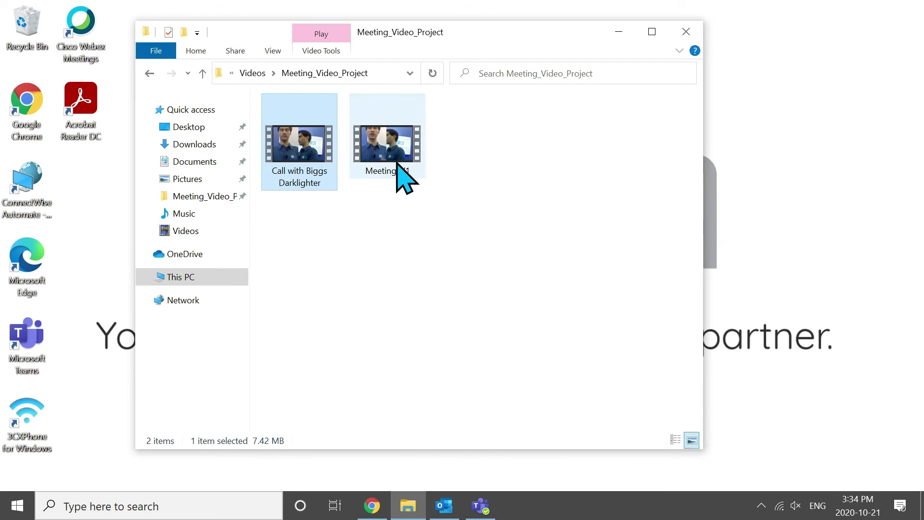
Open Meeting_V1 from Meeting_Video_Project to play its 0:00:44 runtime in Movies & TV
double_click(397, 163)
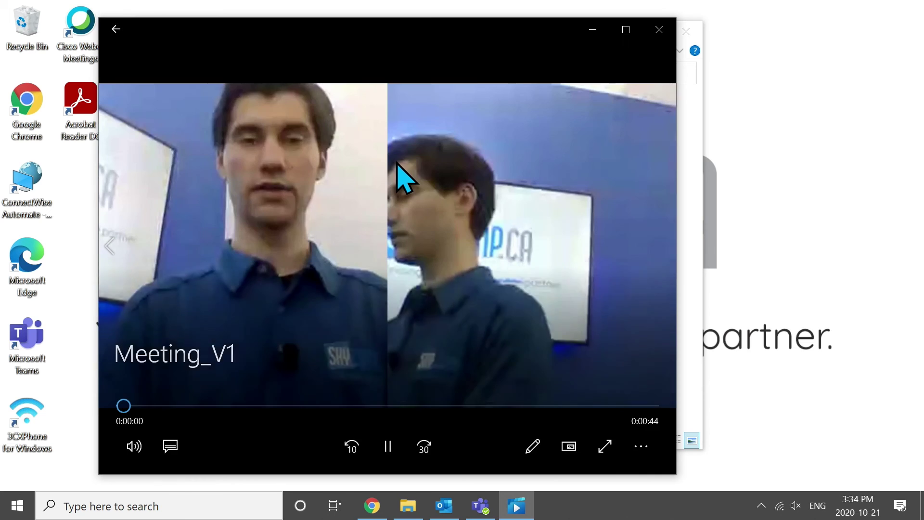